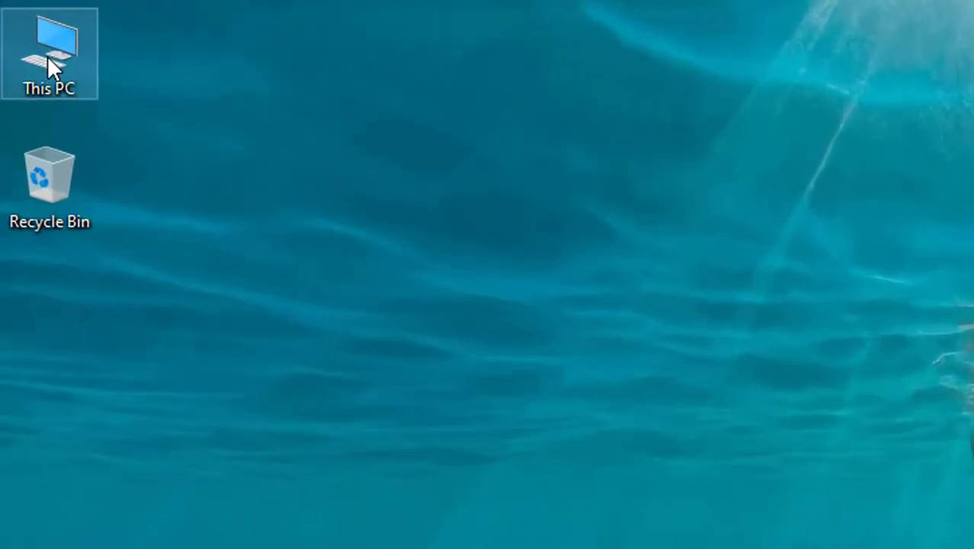
- Open This PC and turn on Hidden items in the View options
double_click(24, 38)
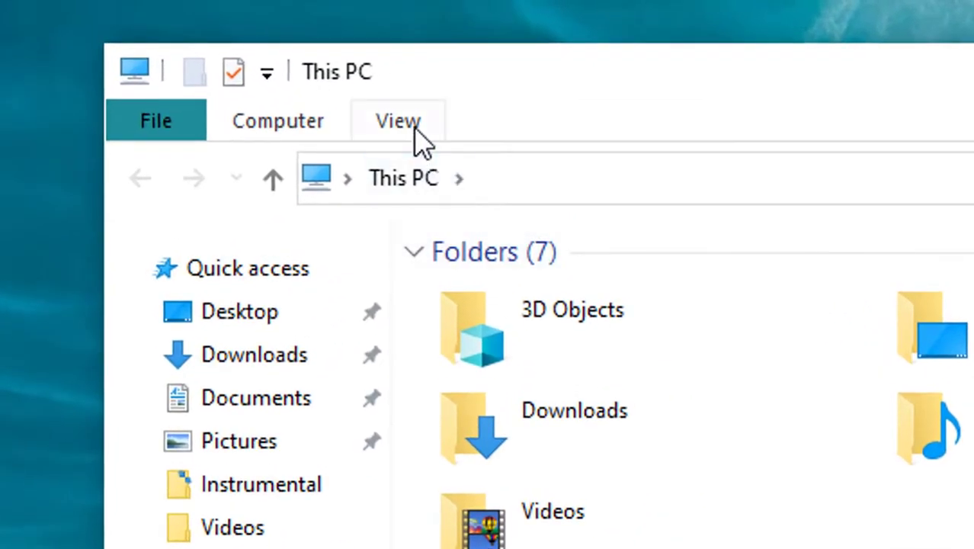
click(416, 130)
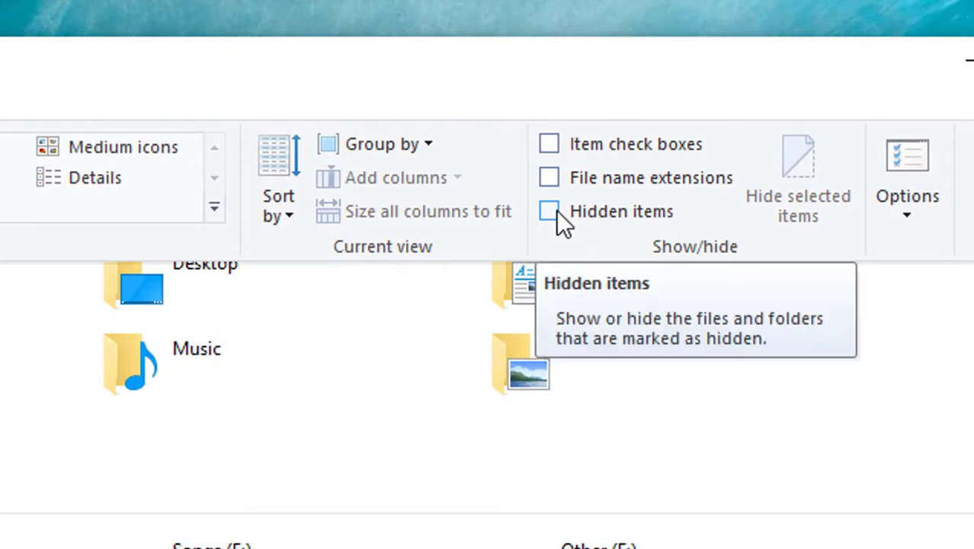
click(557, 210)
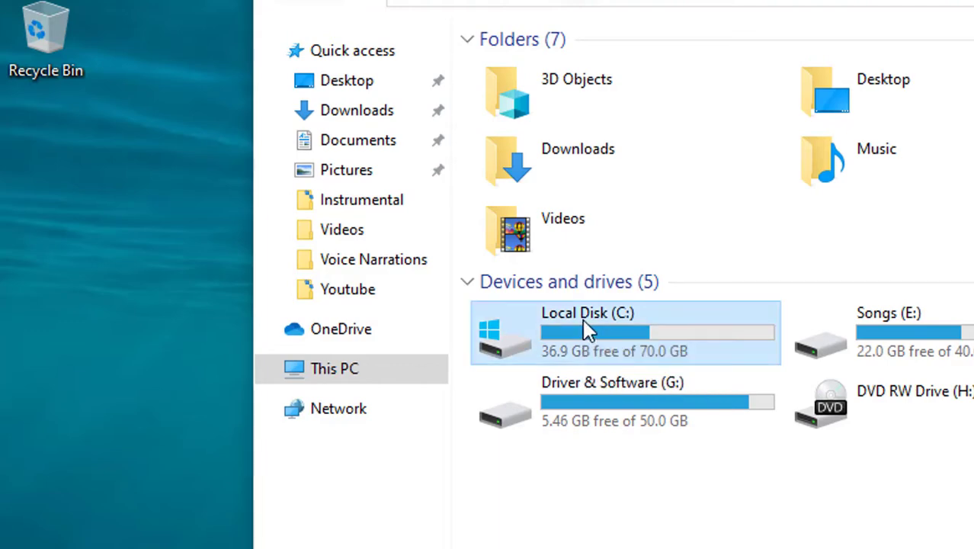
- Navigate through Local Disk (C:), Users, the user's profile, and AppData into Local
double_click(585, 323)
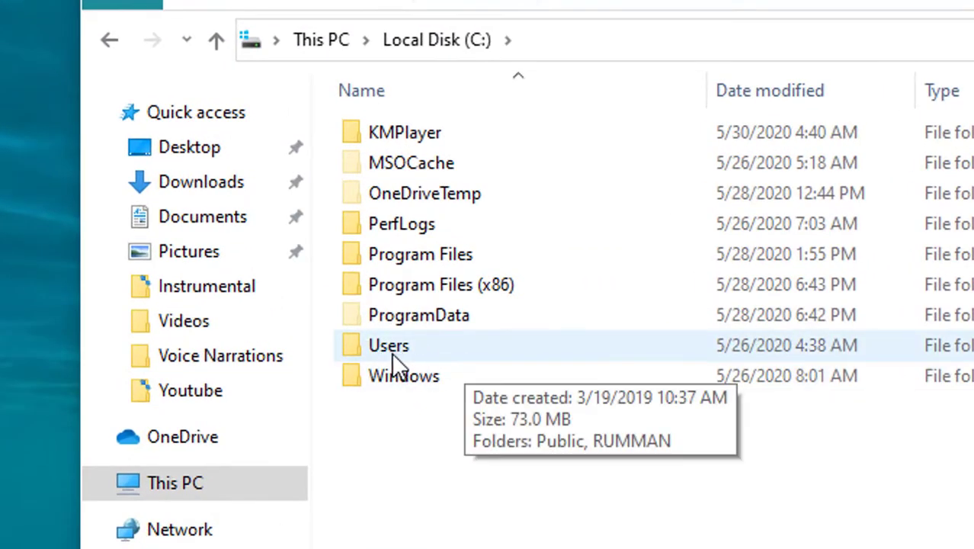
double_click(440, 350)
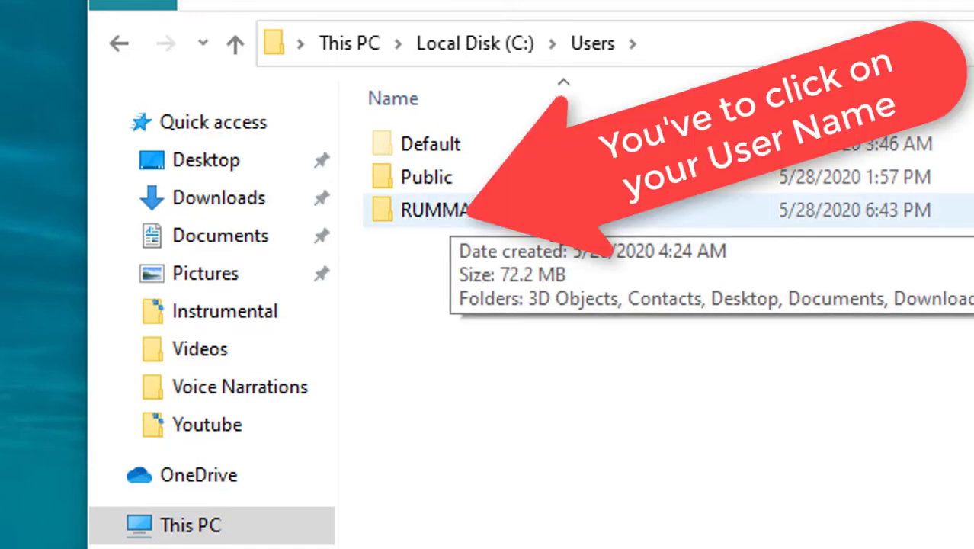
double_click(524, 228)
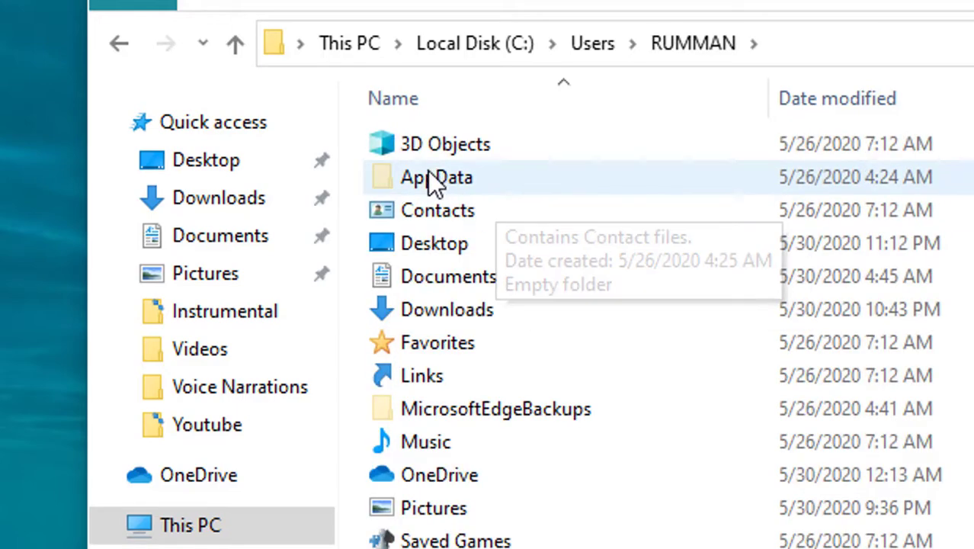
double_click(494, 177)
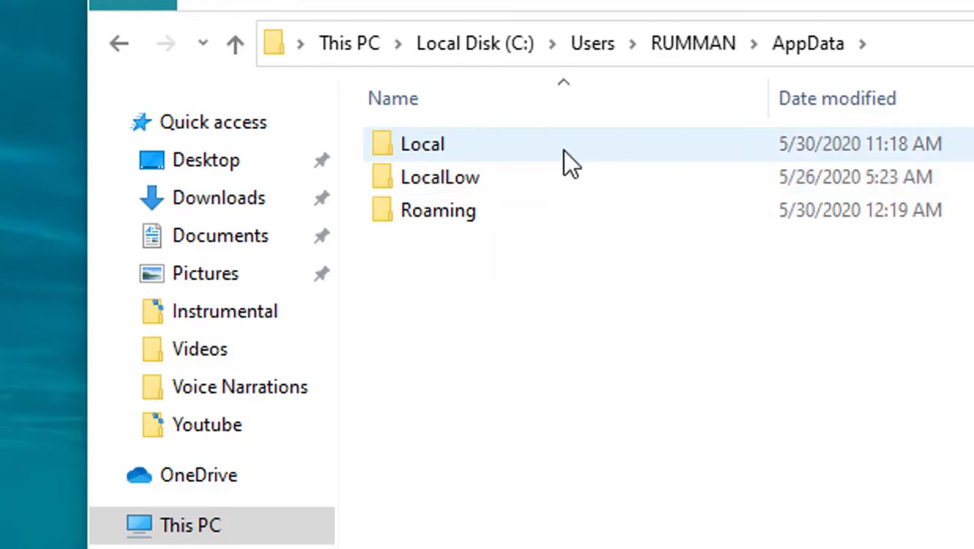
double_click(505, 146)
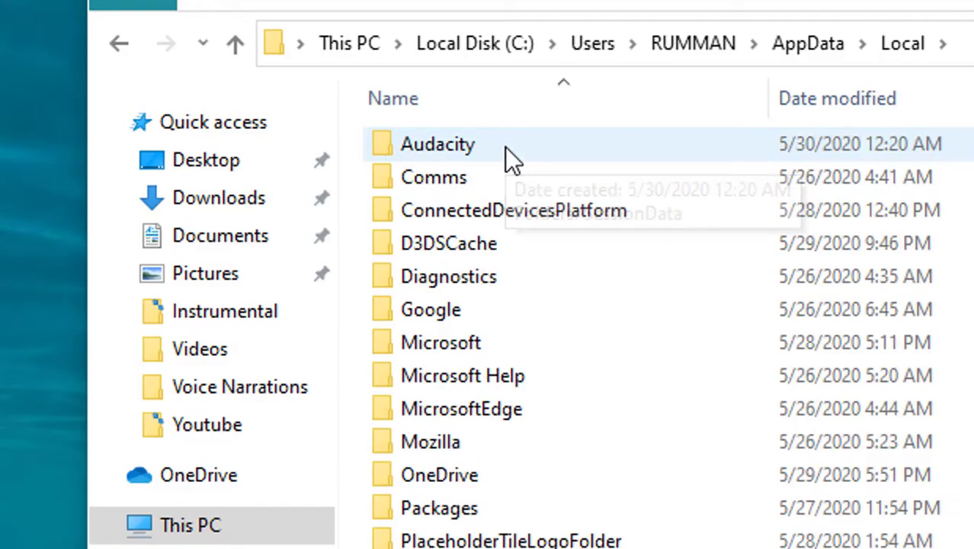
mouse_move(431, 320)
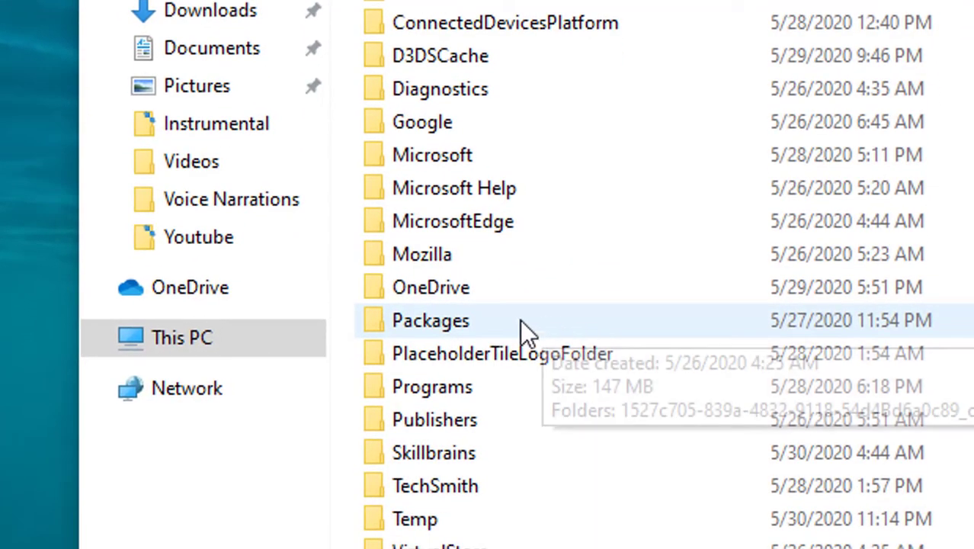
- Open Packages and scroll down to Microsoft.Windows.ContentDeliveryManager_cw5n1h2txyewy
double_click(525, 326)
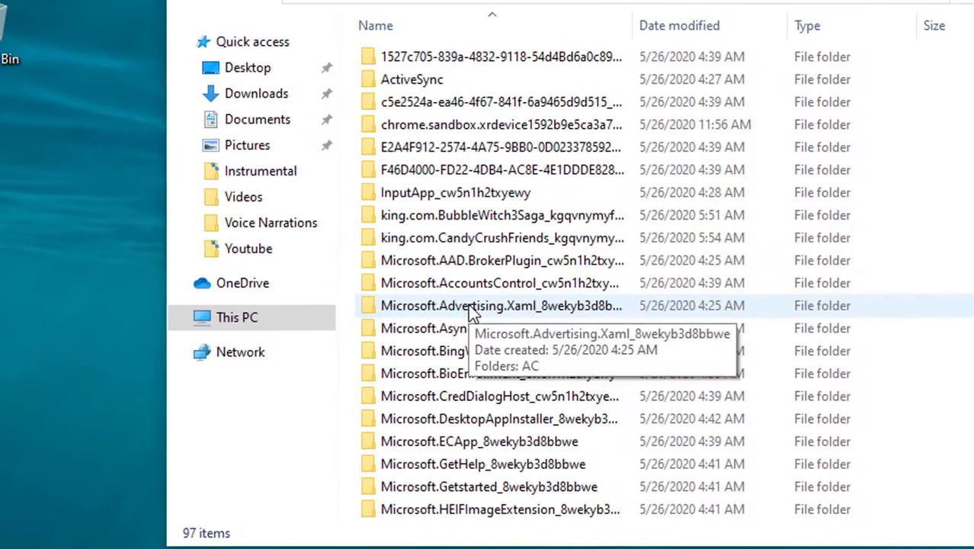
scroll(524, 312, down, 1)
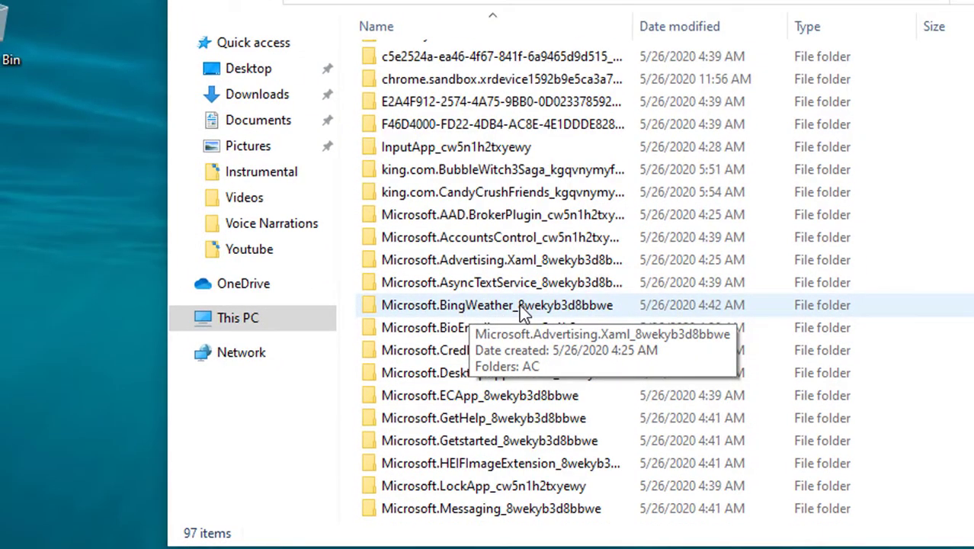
scroll(525, 312, down, 1)
scroll(524, 312, down, 1)
scroll(524, 312, down, 2)
scroll(521, 305, down, 1)
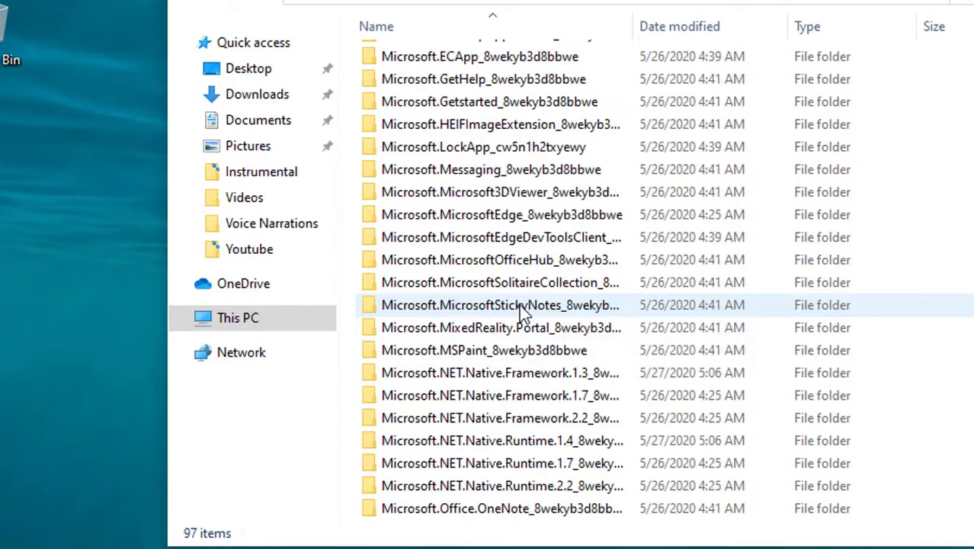
scroll(520, 304, down, 1)
scroll(521, 305, down, 1)
scroll(520, 305, down, 1)
scroll(519, 304, down, 2)
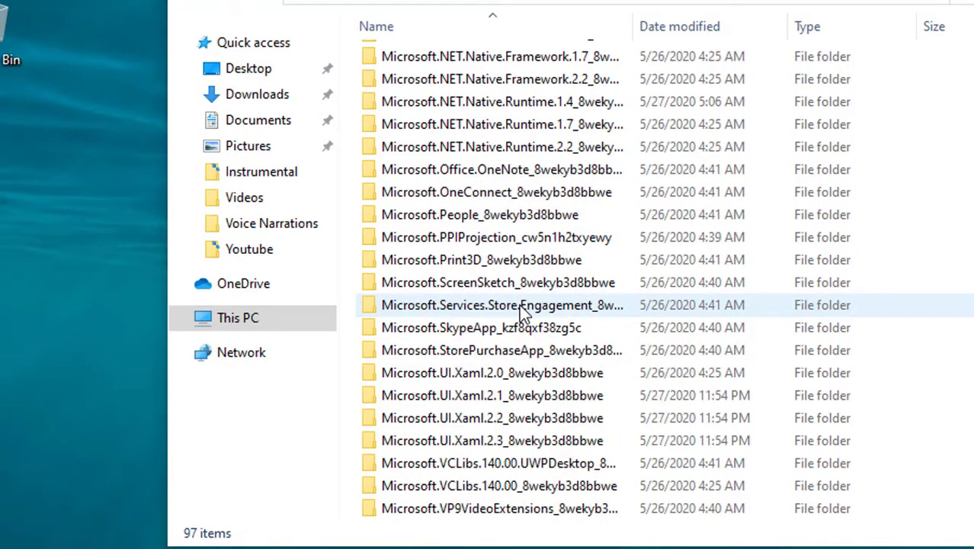
scroll(519, 304, down, 1)
scroll(519, 304, down, 1)
scroll(519, 304, down, 2)
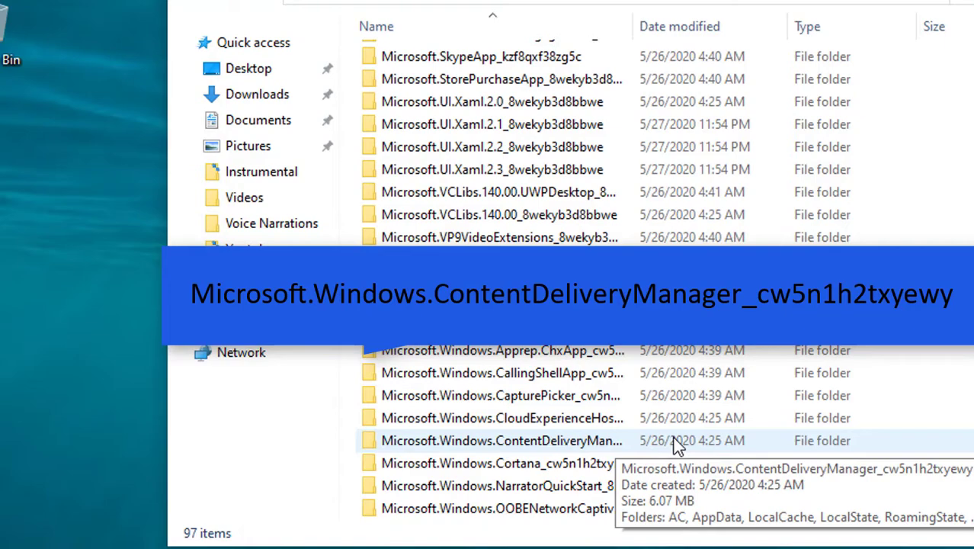
- Open the ContentDeliveryManager package and its LocalState folder
click(629, 437)
double_click(630, 440)
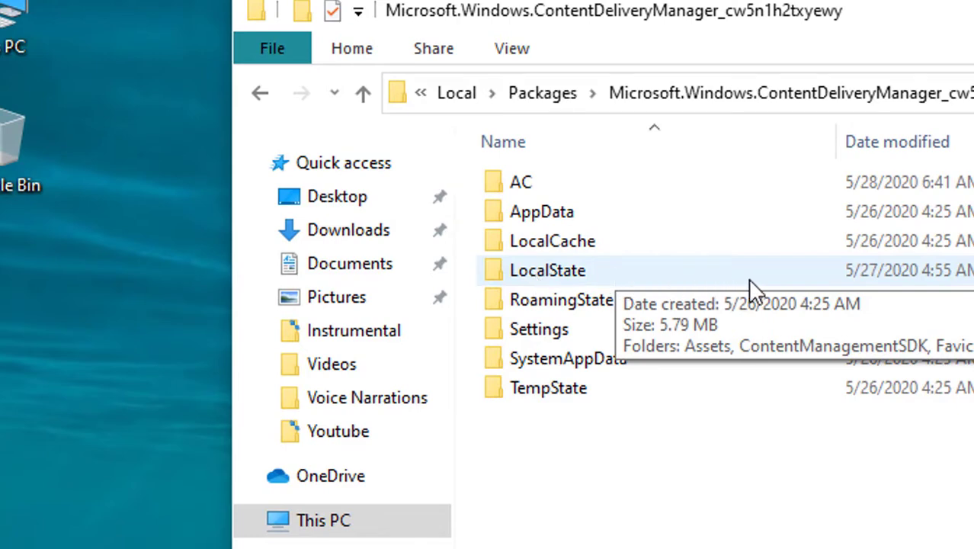
double_click(726, 279)
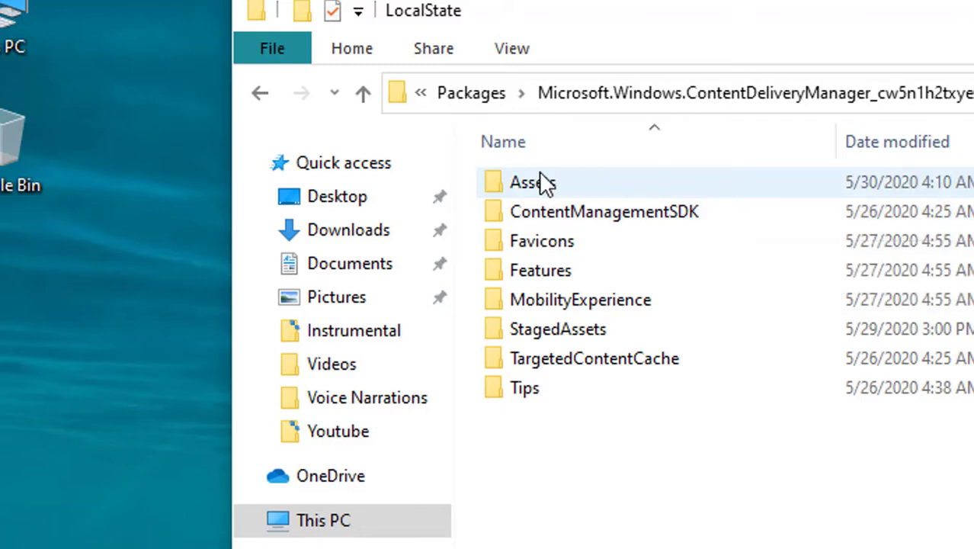
- Open the Assets folder and select the 1,175 KB file among its 39 files
double_click(685, 189)
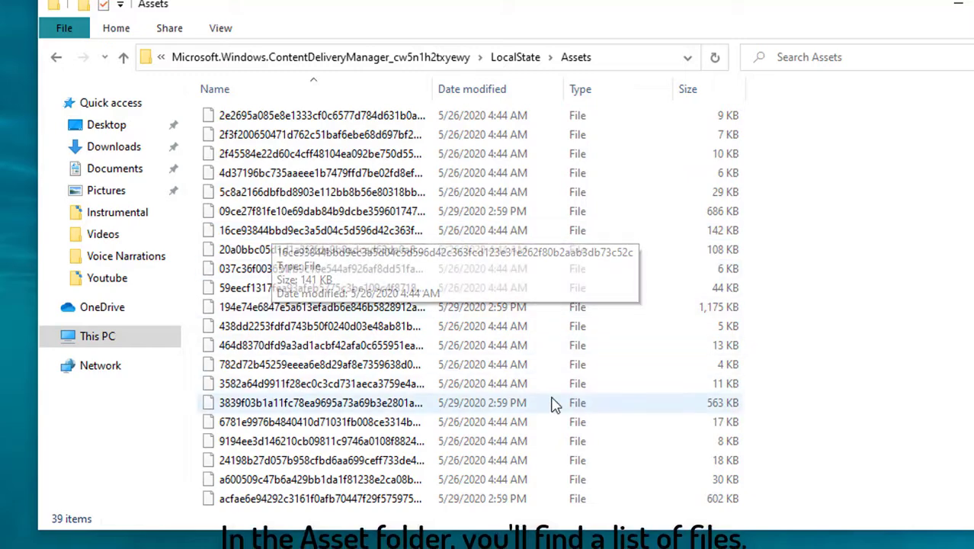
scroll(640, 246, down, 2)
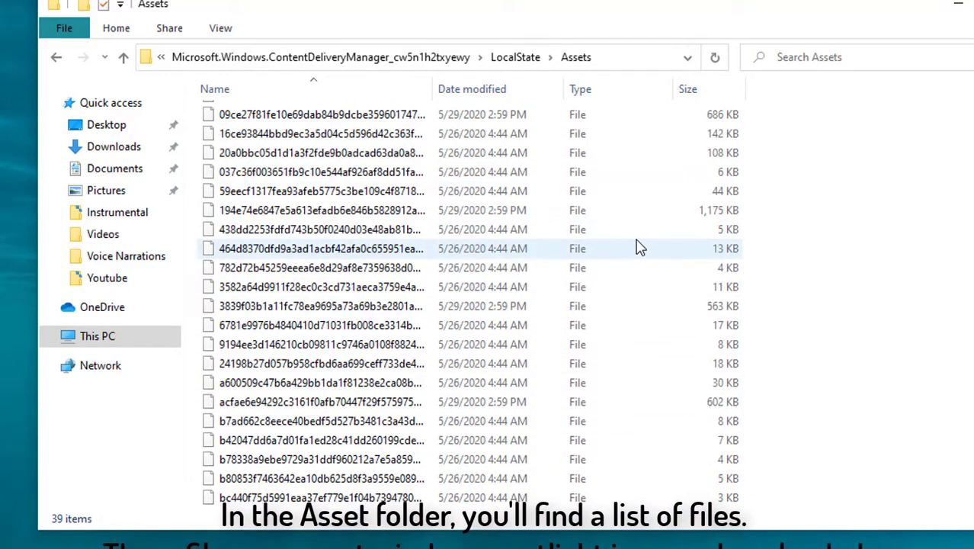
scroll(641, 247, down, 2)
scroll(641, 246, down, 2)
scroll(641, 248, down, 1)
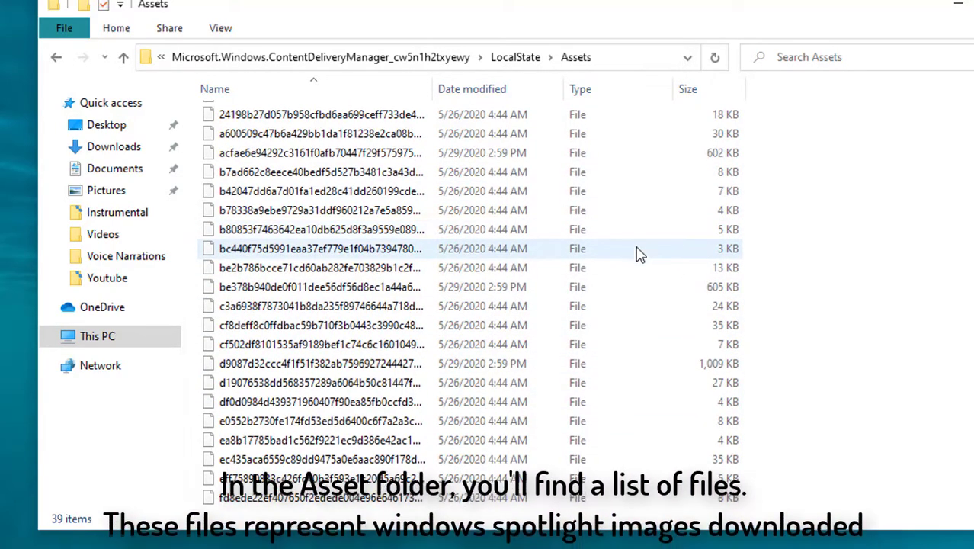
scroll(639, 253, up, 2)
scroll(637, 255, up, 4)
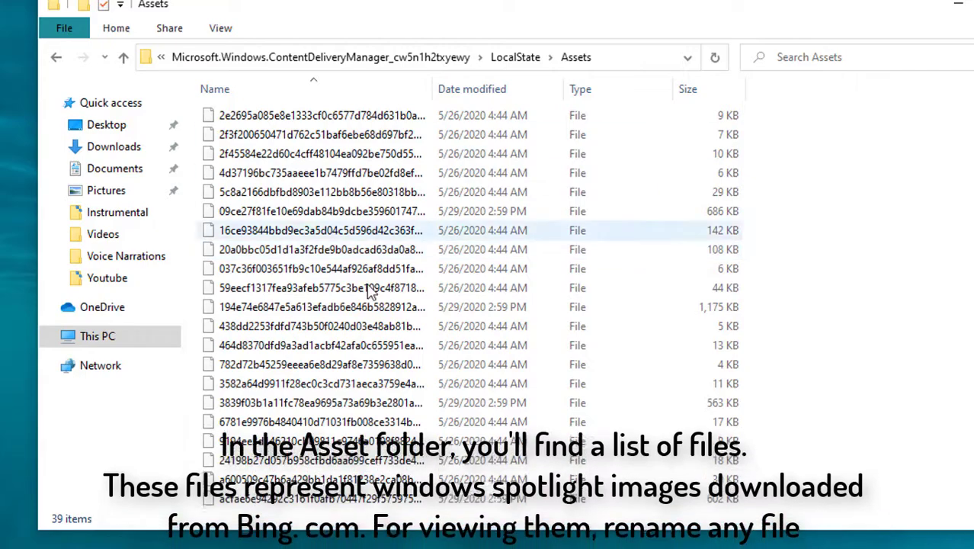
scroll(640, 246, down, 2)
scroll(639, 246, down, 2)
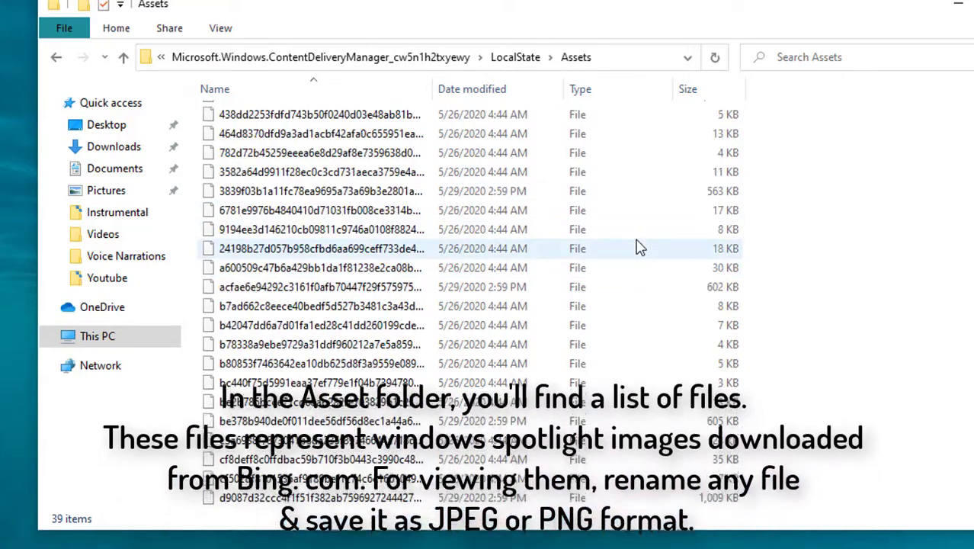
scroll(639, 248, down, 3)
scroll(638, 253, up, 4)
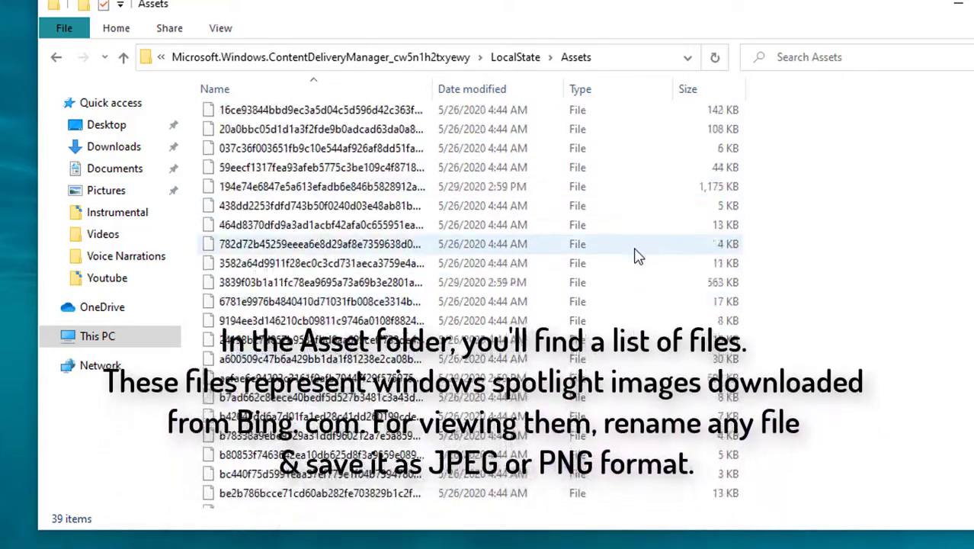
scroll(637, 255, up, 2)
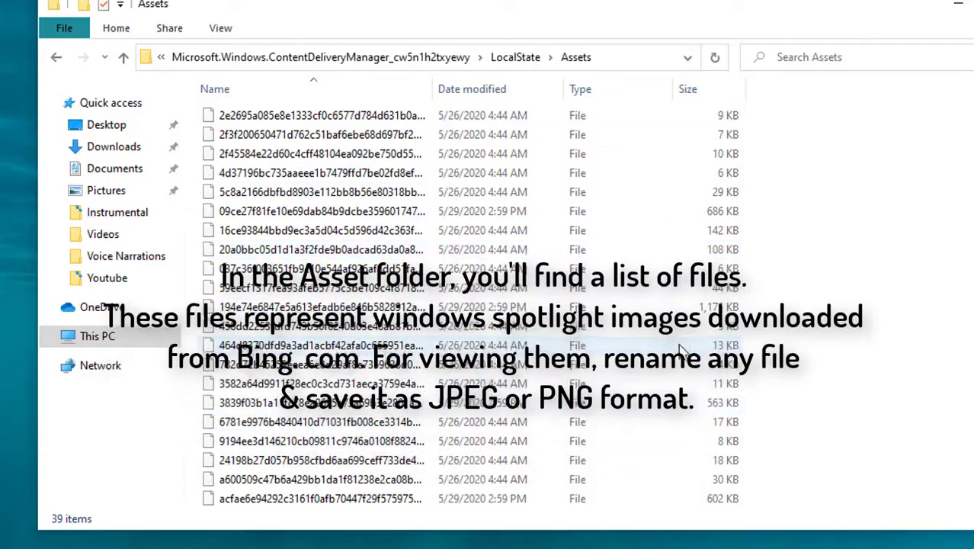
click(494, 311)
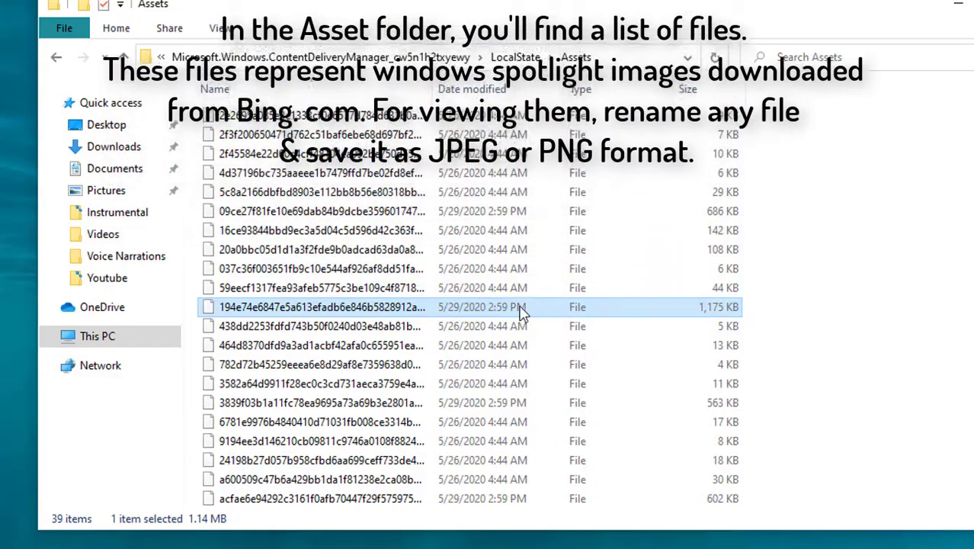
- Open the 1,175 KB file with Paint and view the 1920 × 1080 forest waterfall image
right_click(498, 312)
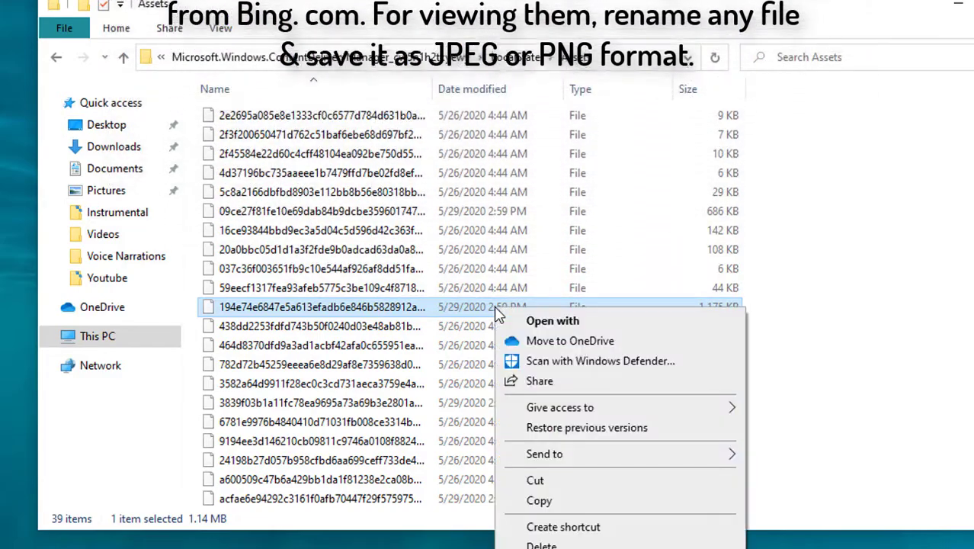
click(544, 322)
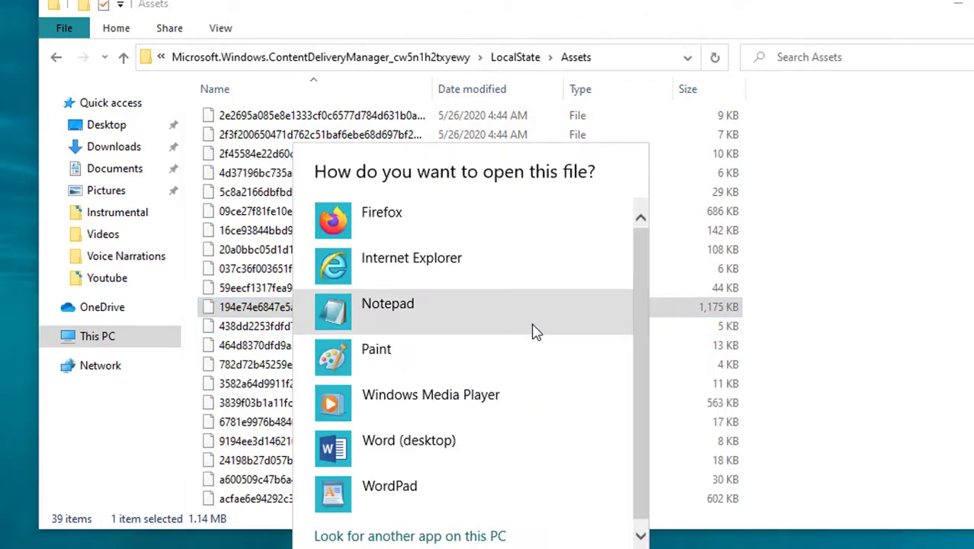
click(401, 366)
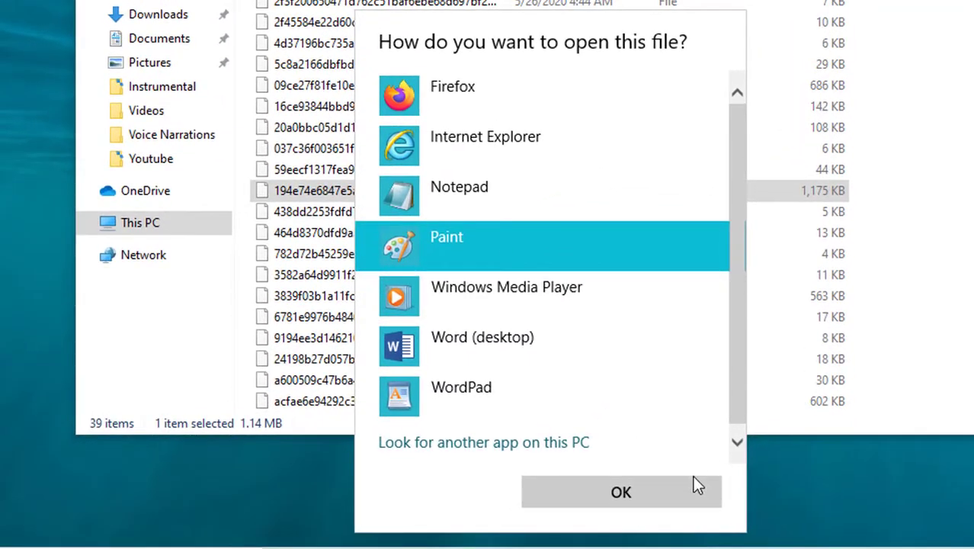
click(704, 499)
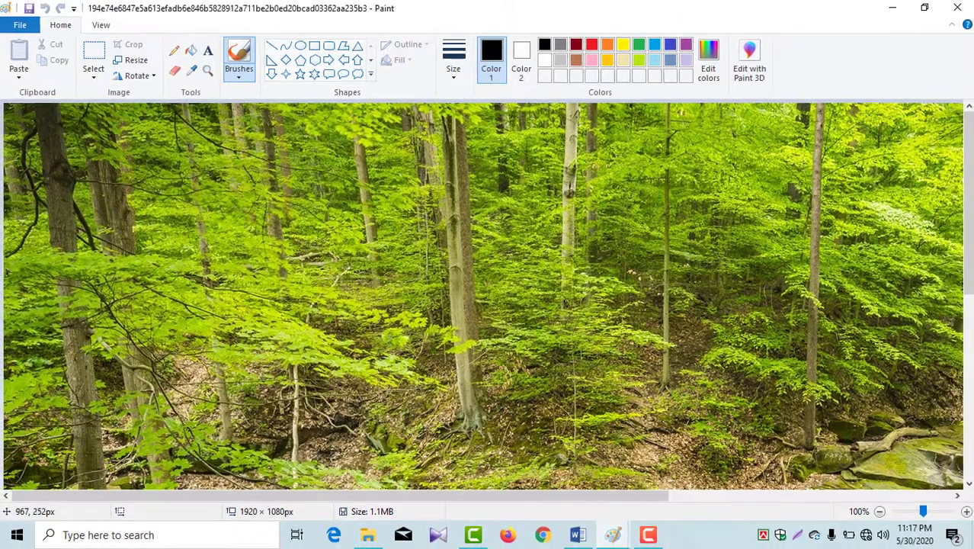
scroll(674, 300, down, 3)
scroll(674, 301, down, 2)
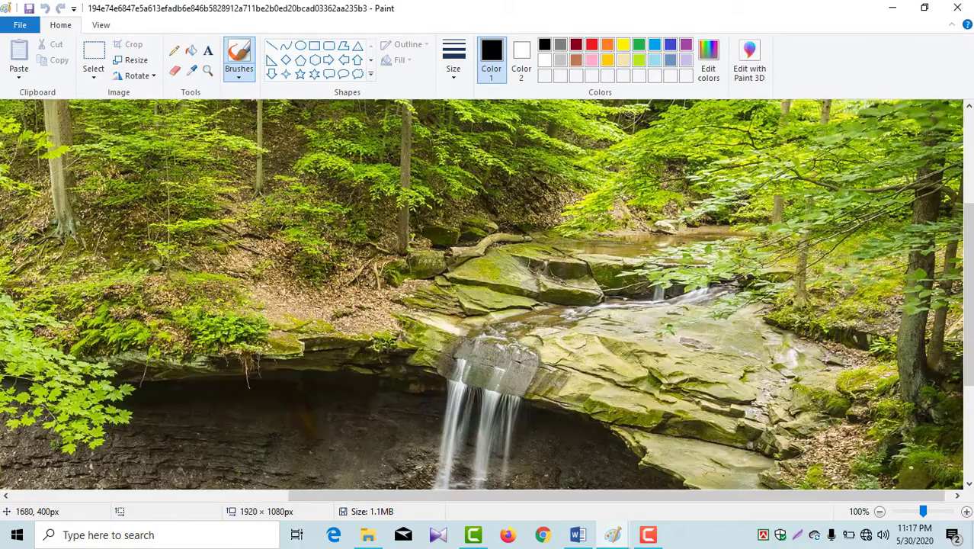
scroll(797, 388, down, 3)
scroll(792, 389, up, 5)
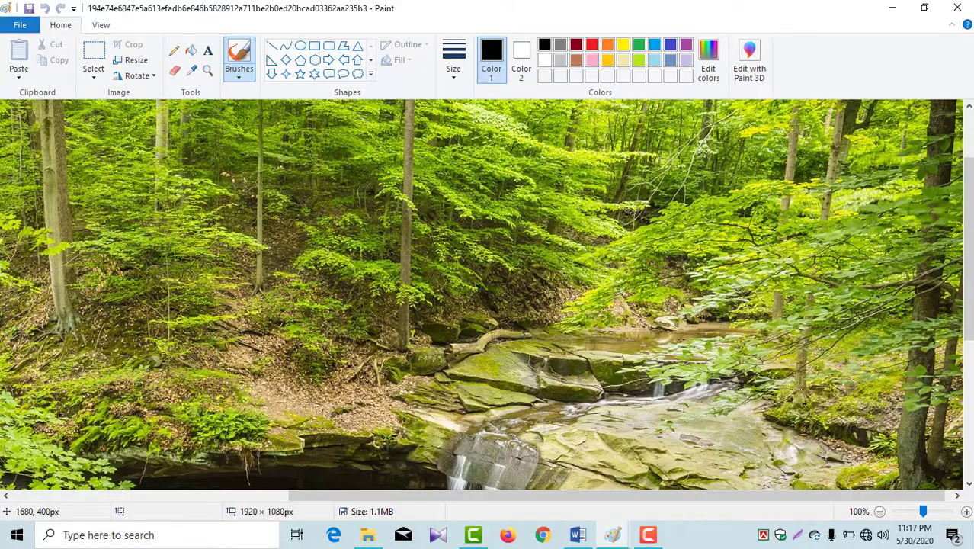
scroll(792, 388, up, 2)
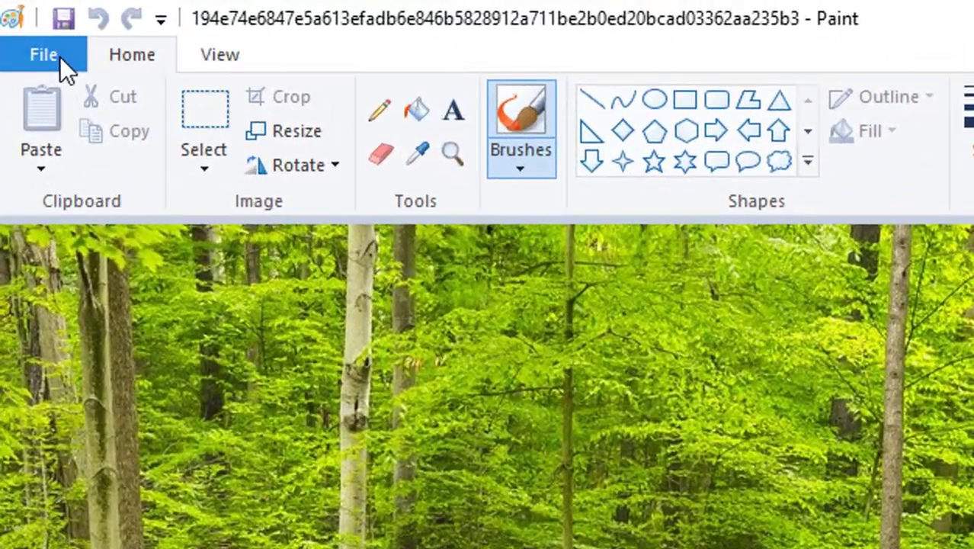
- Save the image as JPEG picture 'A' in the Desktop folder
click(59, 55)
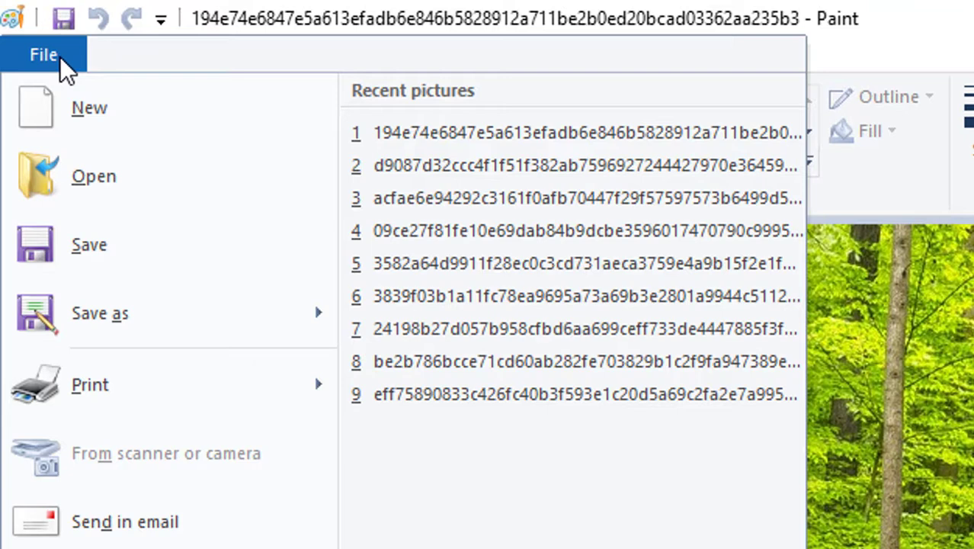
mouse_move(153, 313)
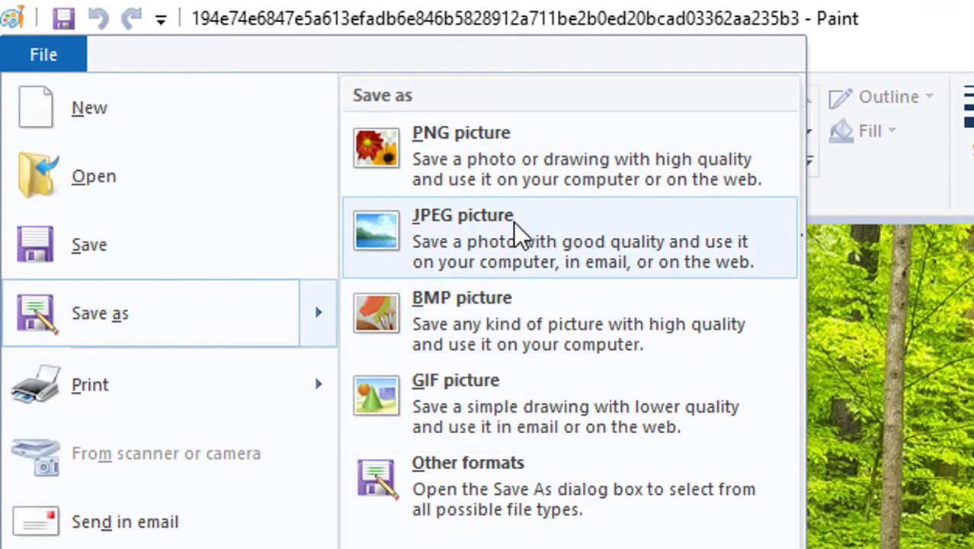
click(608, 239)
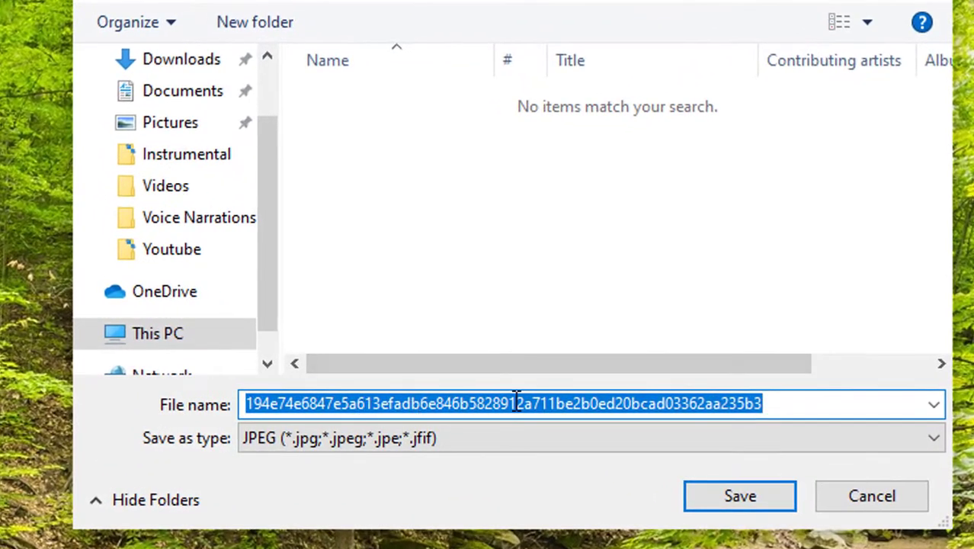
text(A)
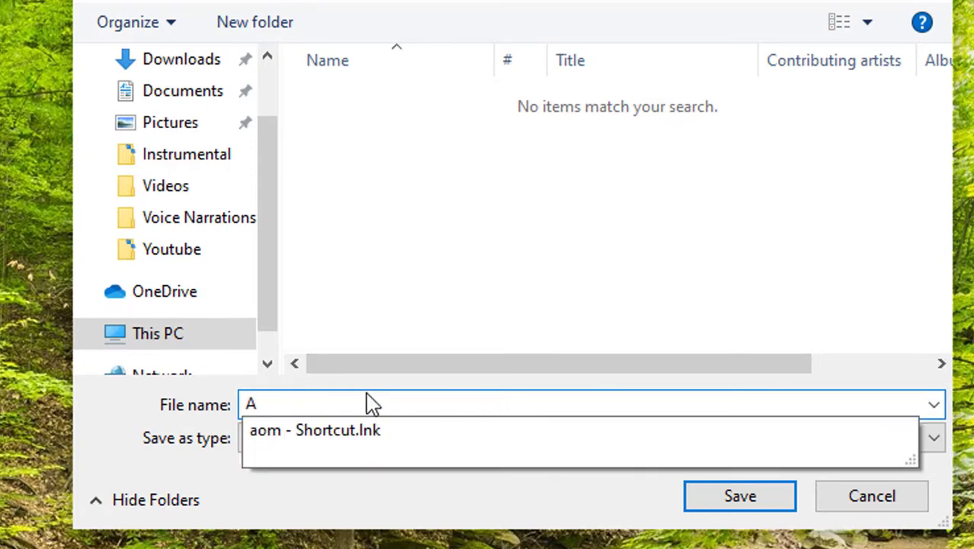
click(757, 500)
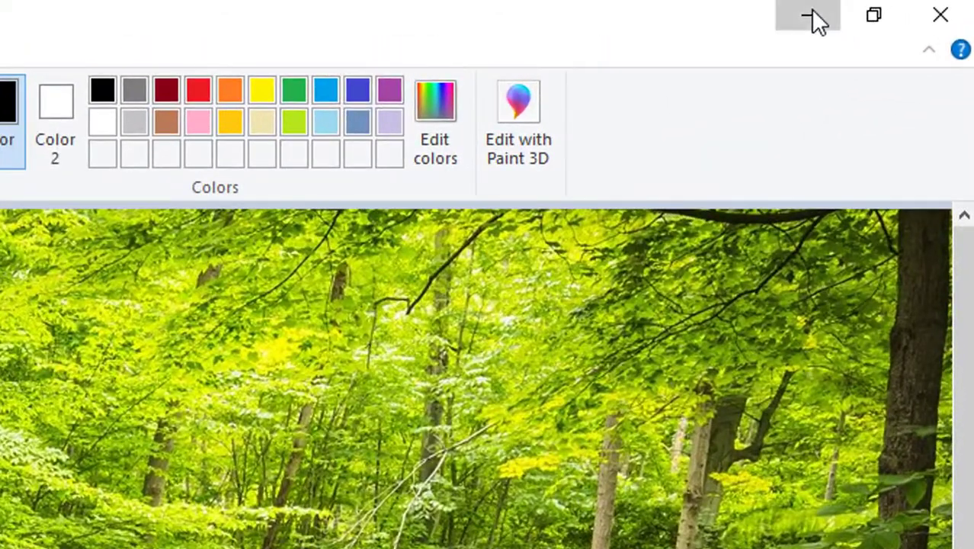
- Minimize Paint and File Explorer, then open A.jpg from the desktop in Photos
click(812, 11)
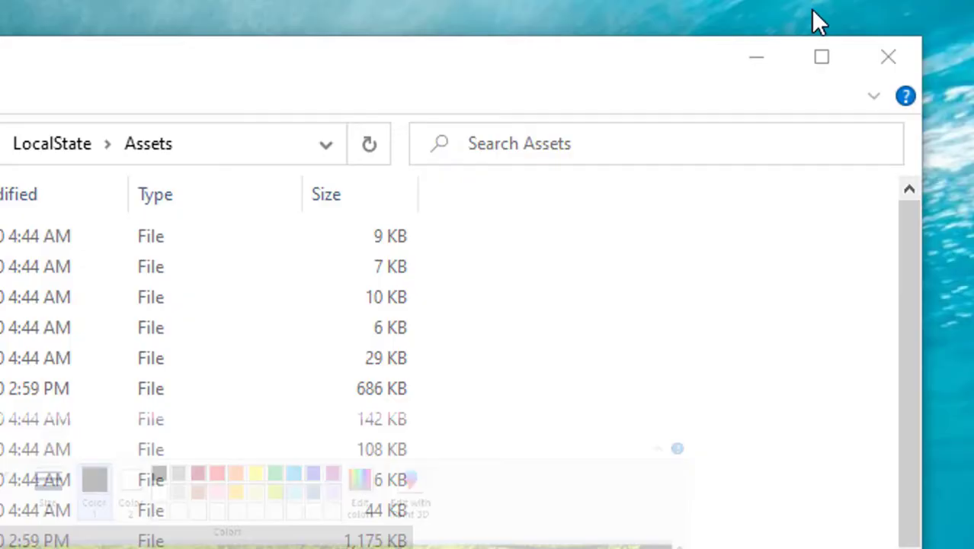
click(753, 58)
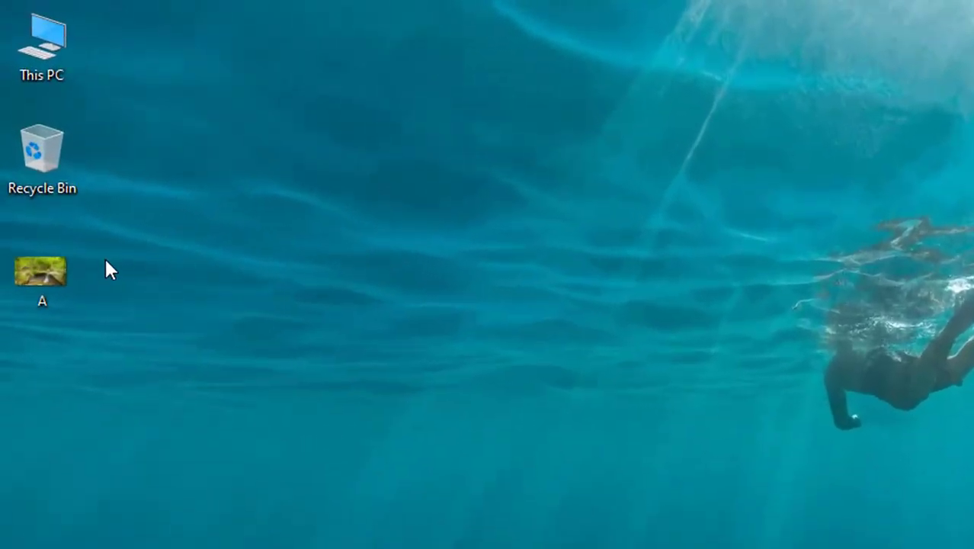
double_click(33, 275)
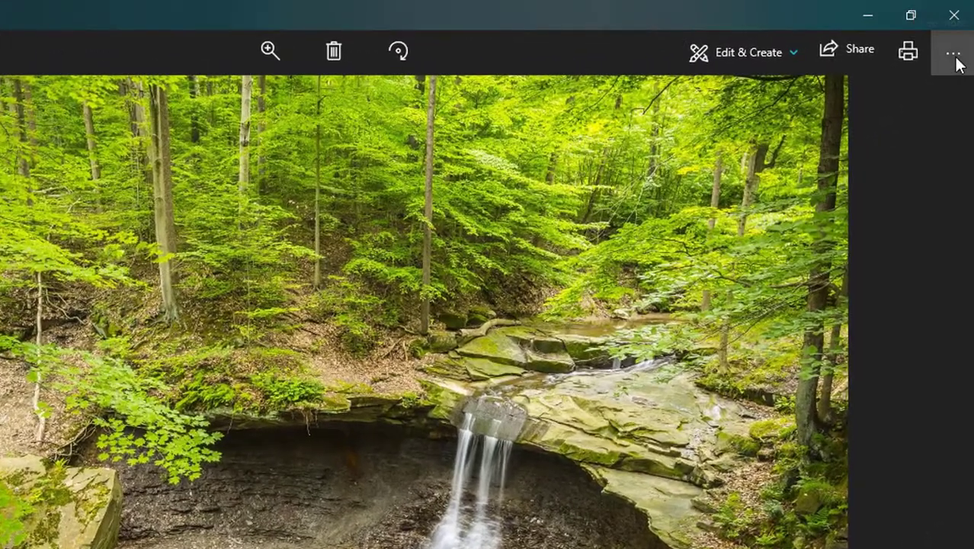
- Show the Set as submenu for A.jpg from the Photos ... menu
click(956, 55)
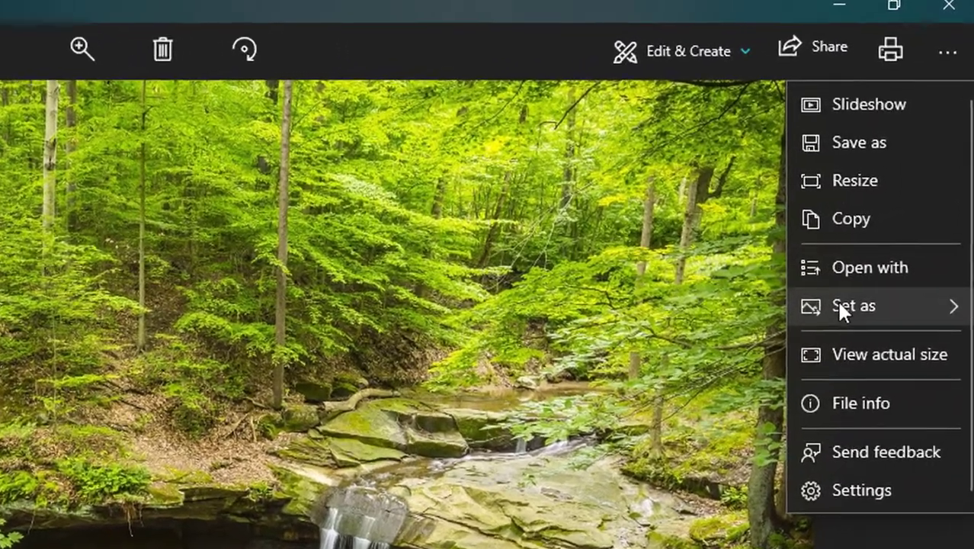
click(838, 305)
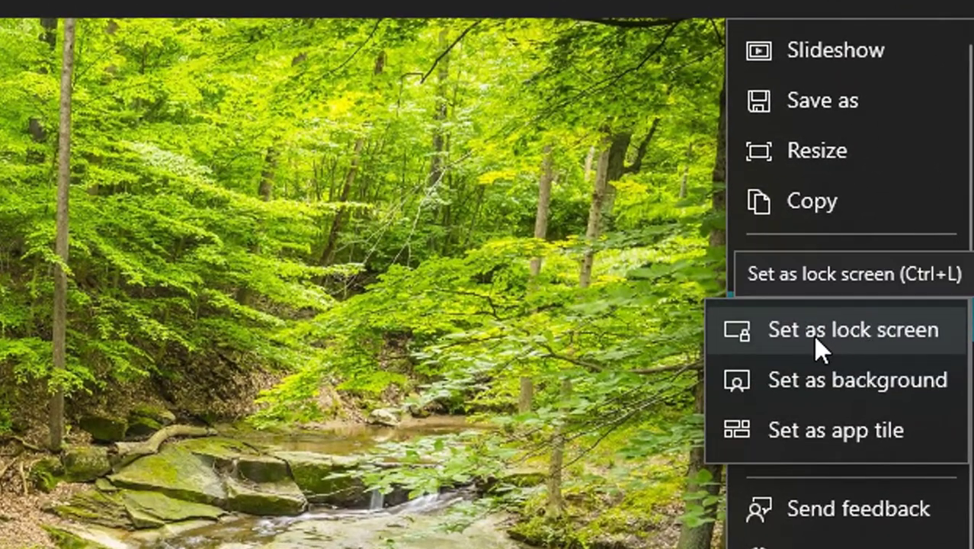